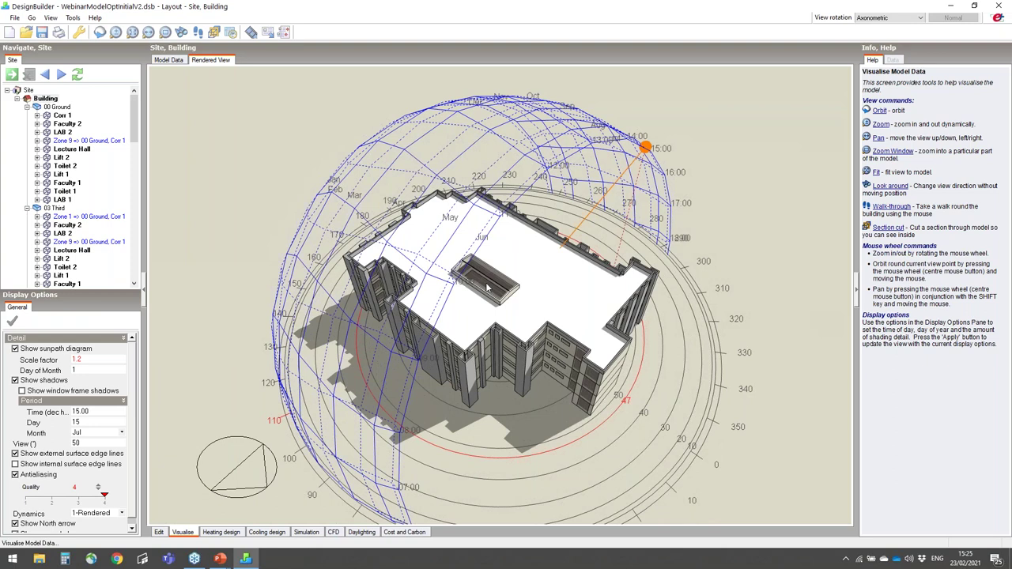
Step: Switch to Edit mode, inspect the 00 Ground floor zones, then return to the Building level
click(161, 532)
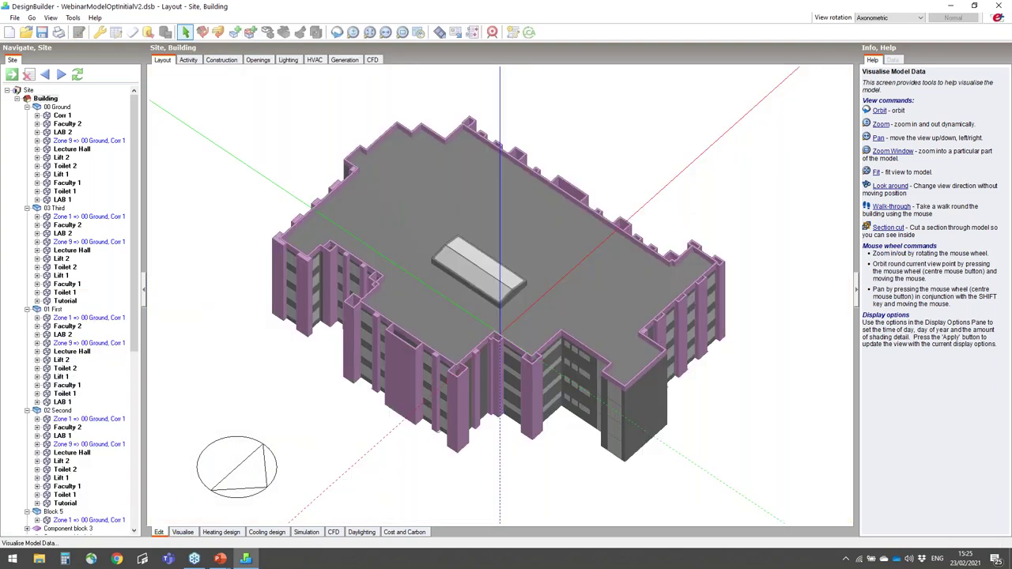
click(57, 107)
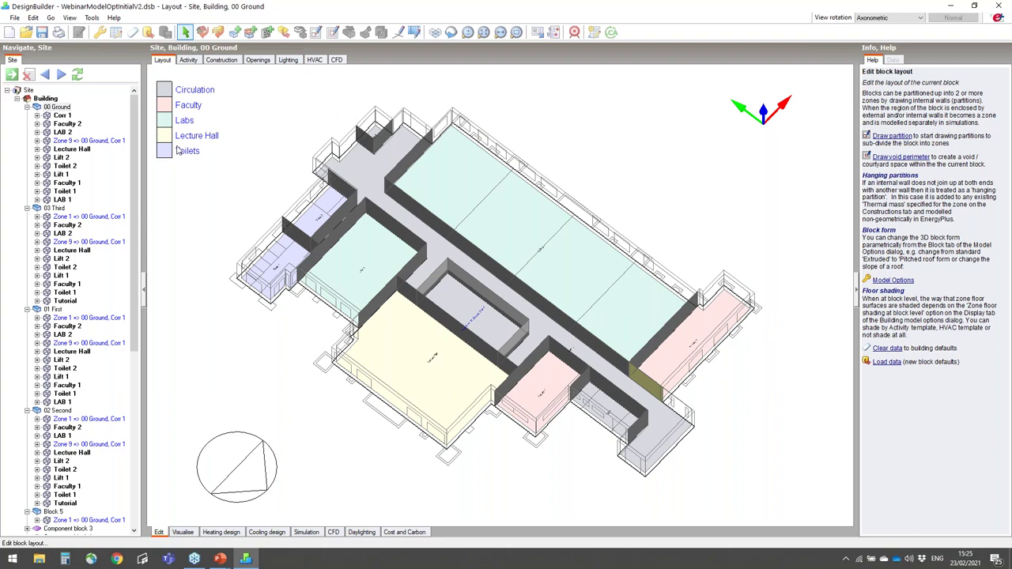
click(45, 98)
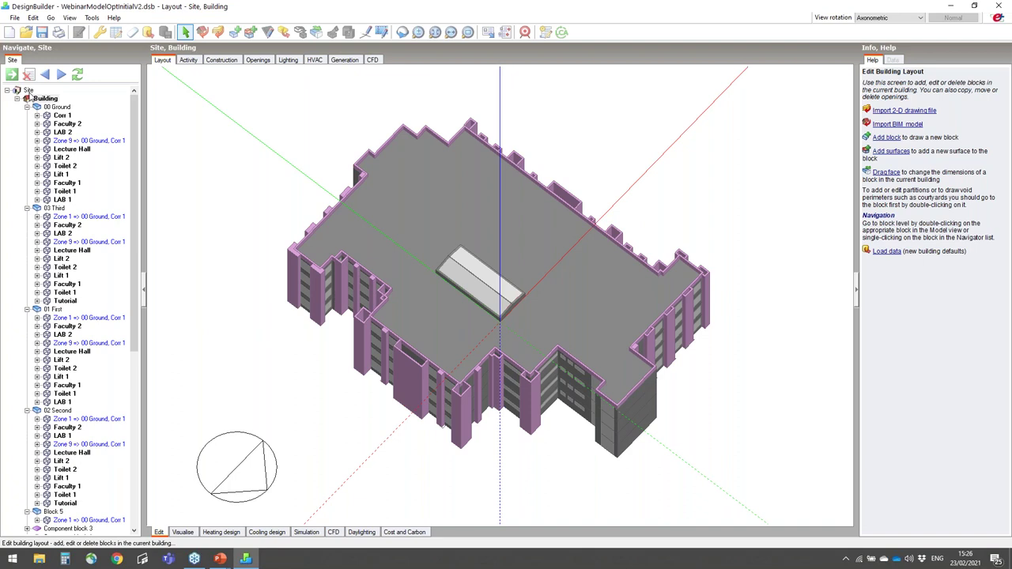
Step: Open the parametric/optimisation settings, keep Analysis as 2-Optimisation, and view the objectives list
click(524, 32)
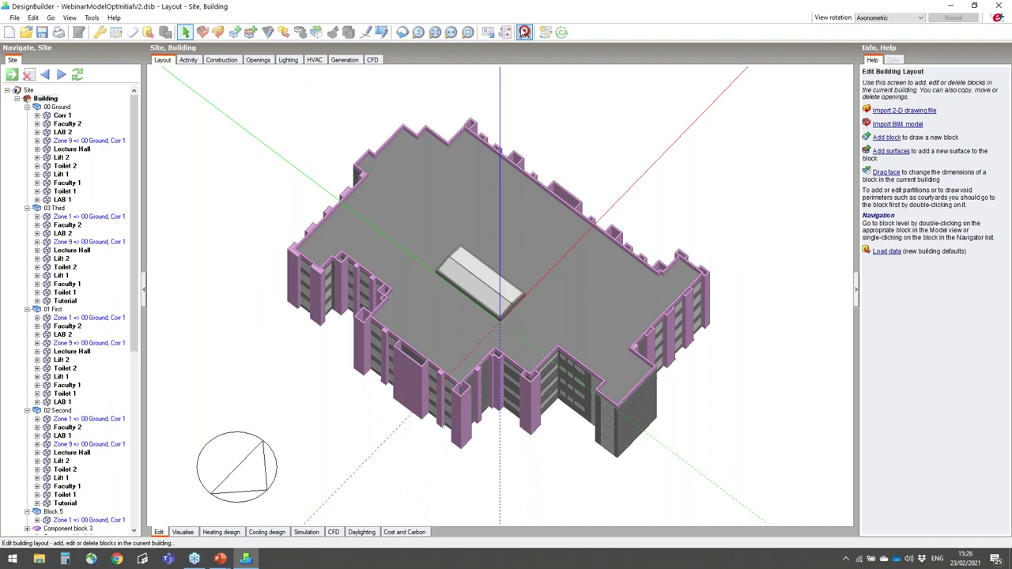
click(524, 32)
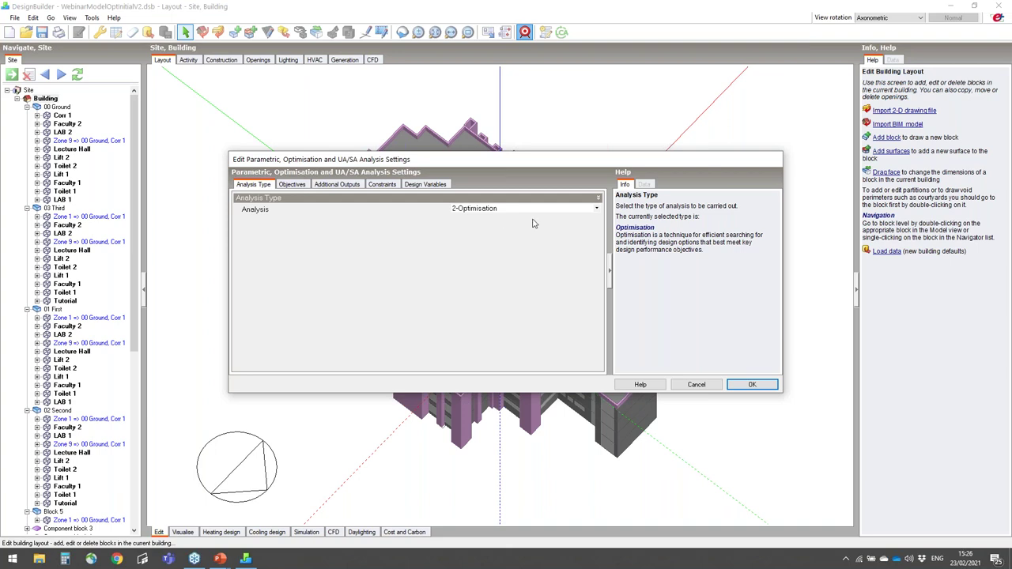
click(559, 209)
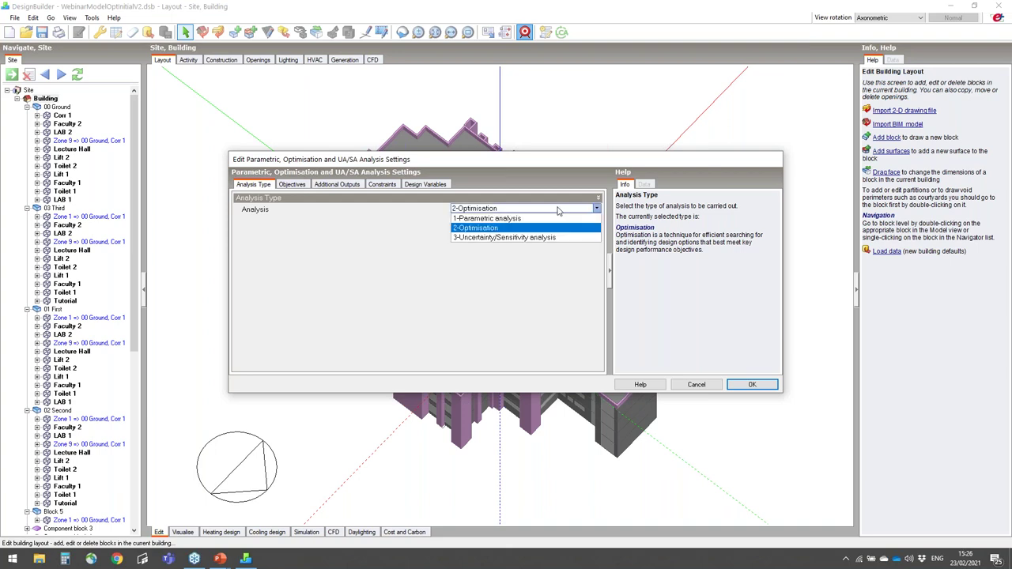
click(558, 210)
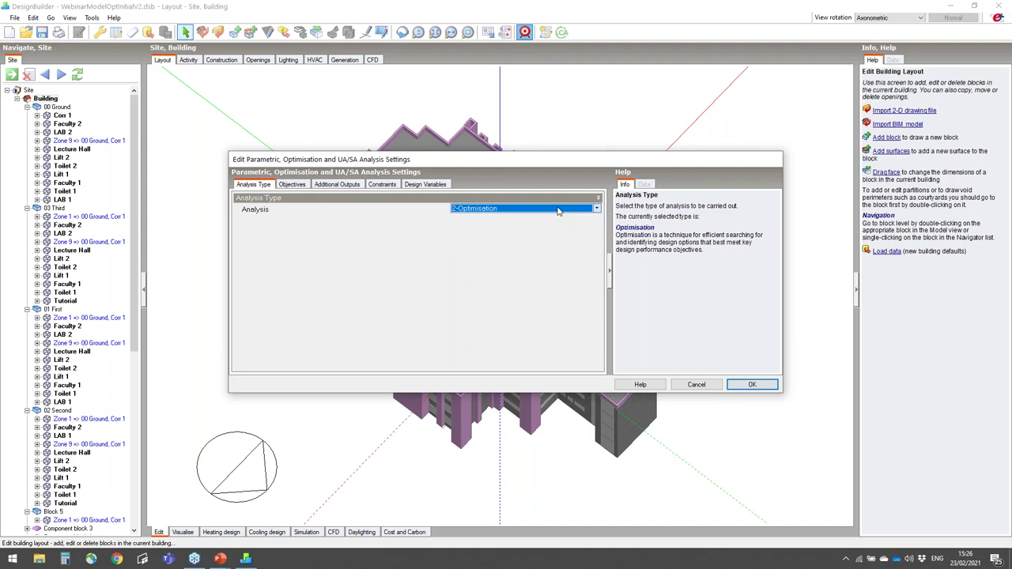
click(291, 186)
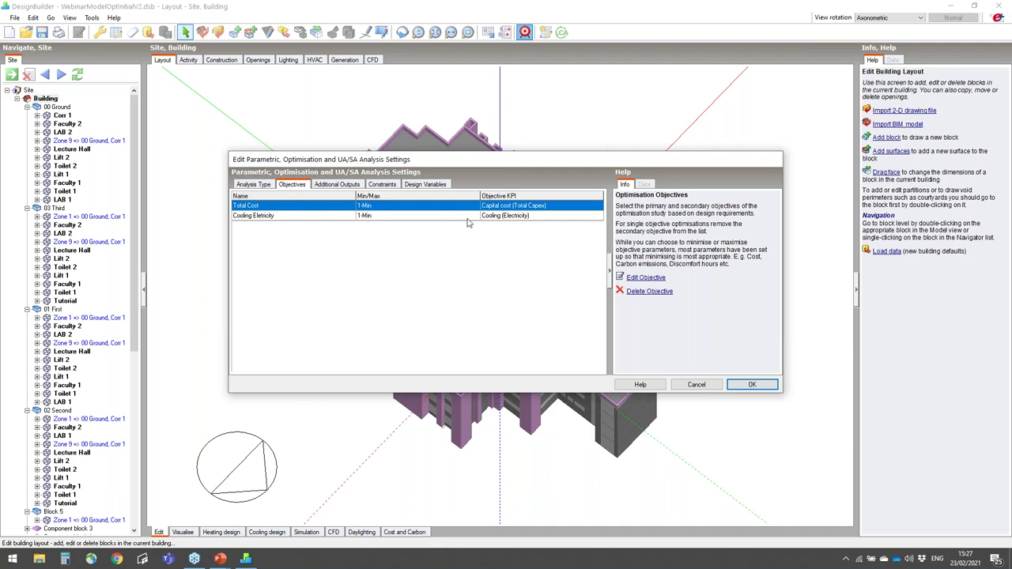
Step: Edit the Total Cost objective and browse its output chooser, expanding Energy and Loads
click(651, 283)
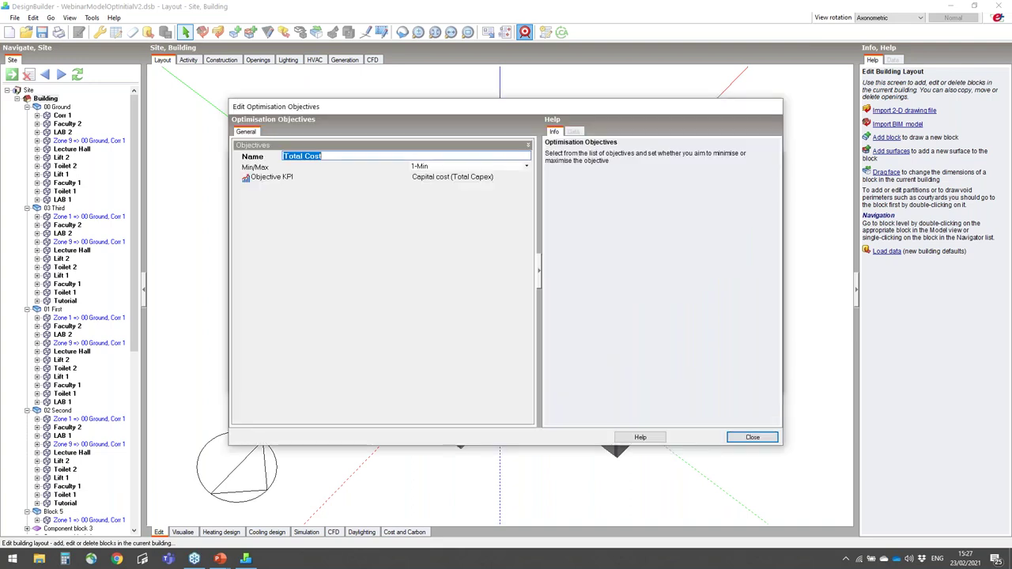
click(475, 177)
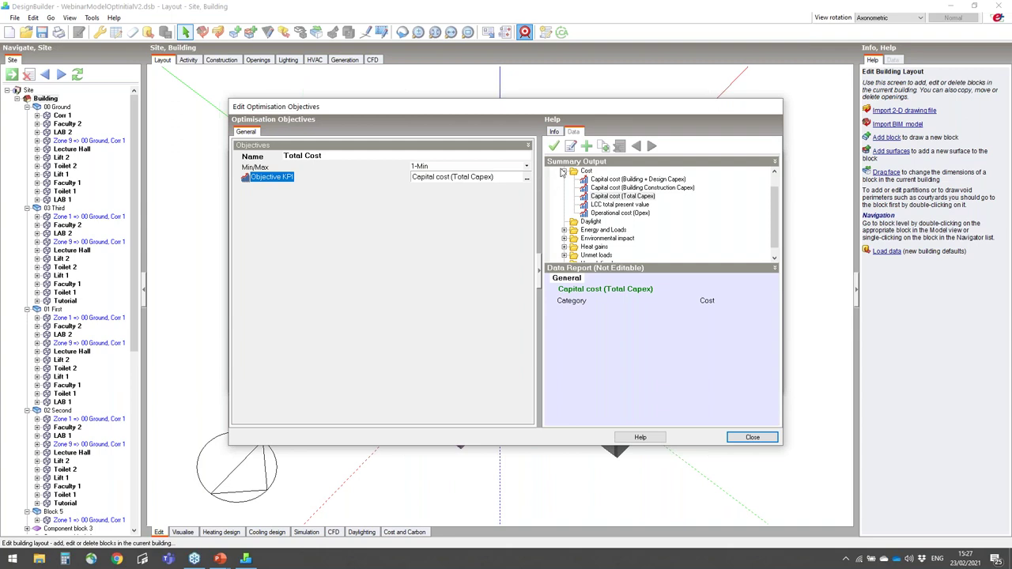
click(526, 180)
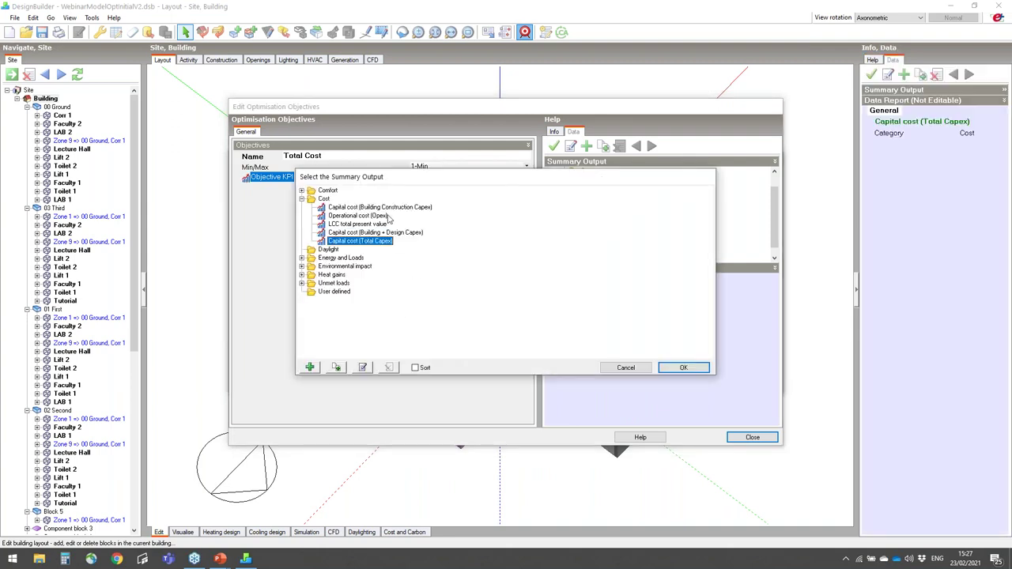
drag(388, 170, 388, 59)
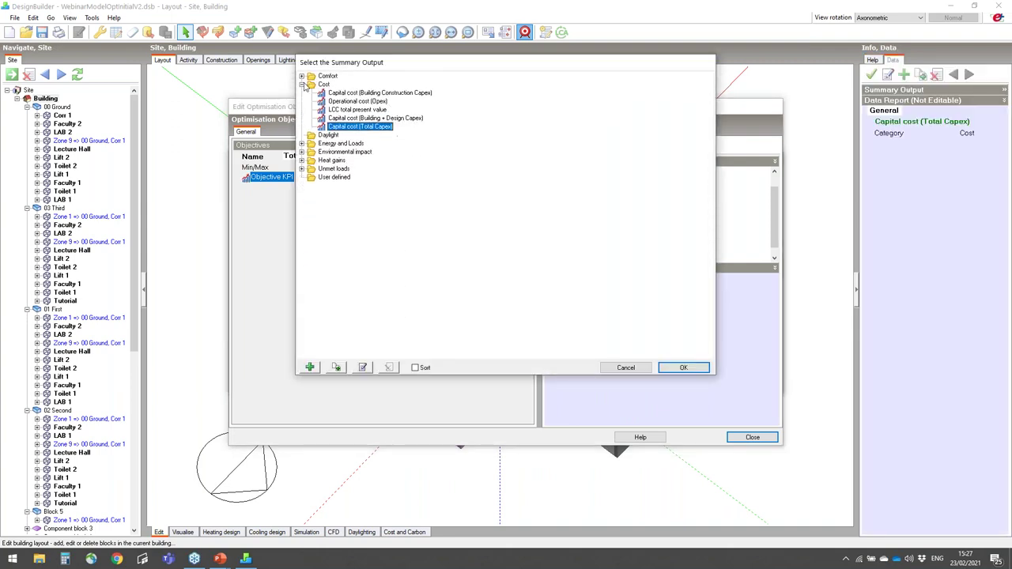
click(301, 144)
scroll(369, 136, down, 10)
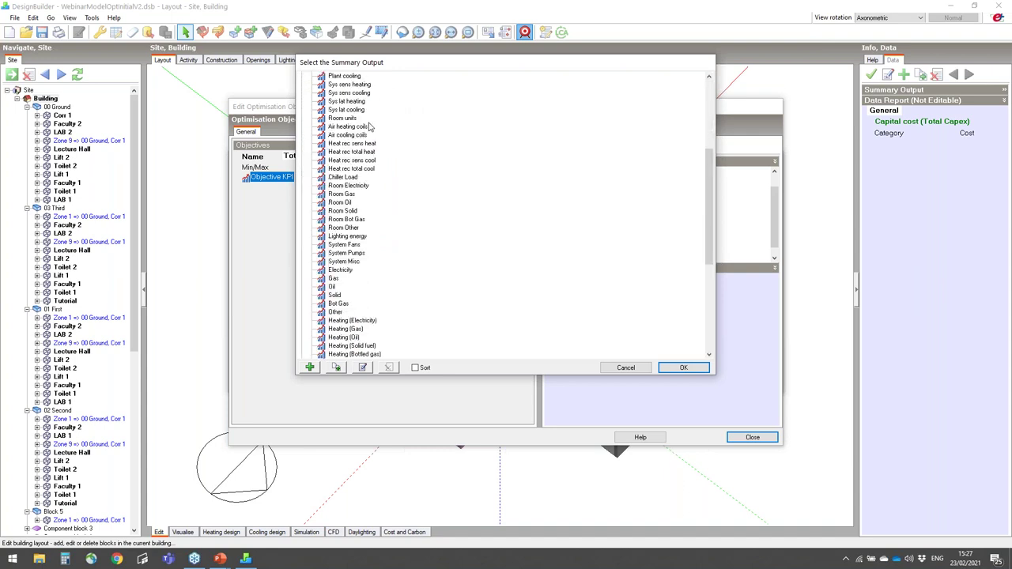
scroll(369, 136, down, 3)
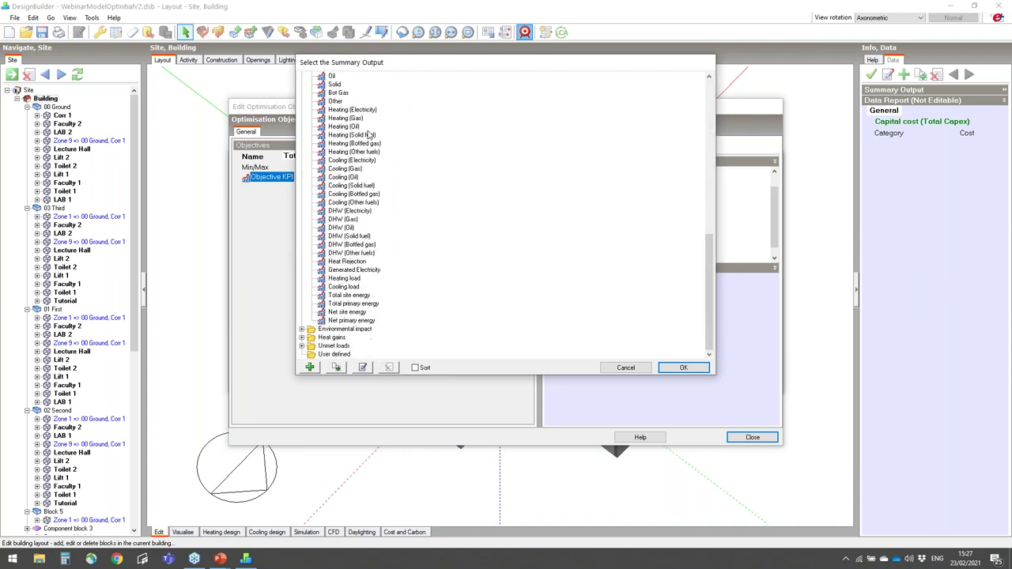
Step: Review Environmental impact and Unmet loads outputs, keep Capital cost (Total Capex), and show design variables
click(302, 329)
scroll(337, 321, down, 1)
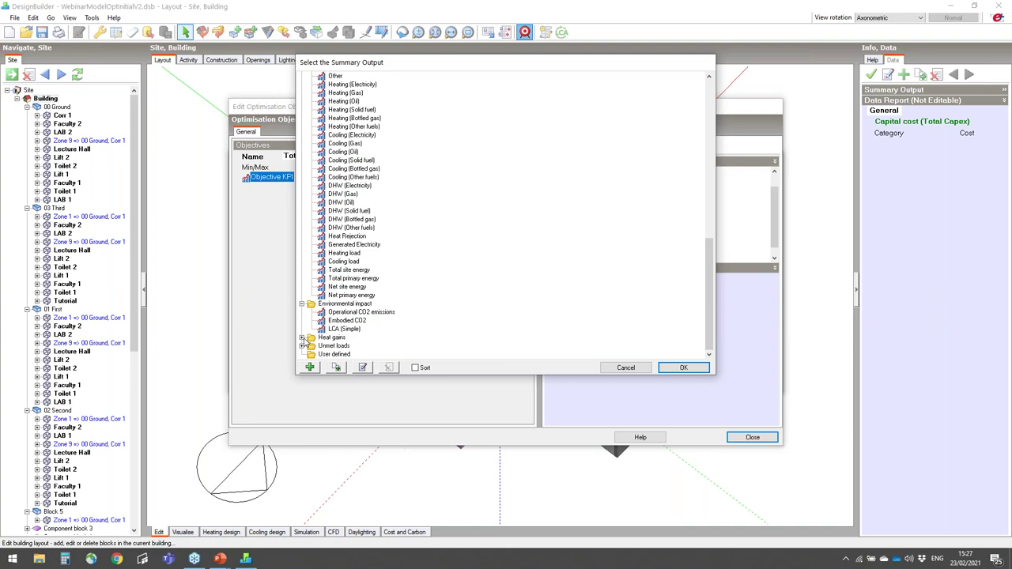
click(302, 337)
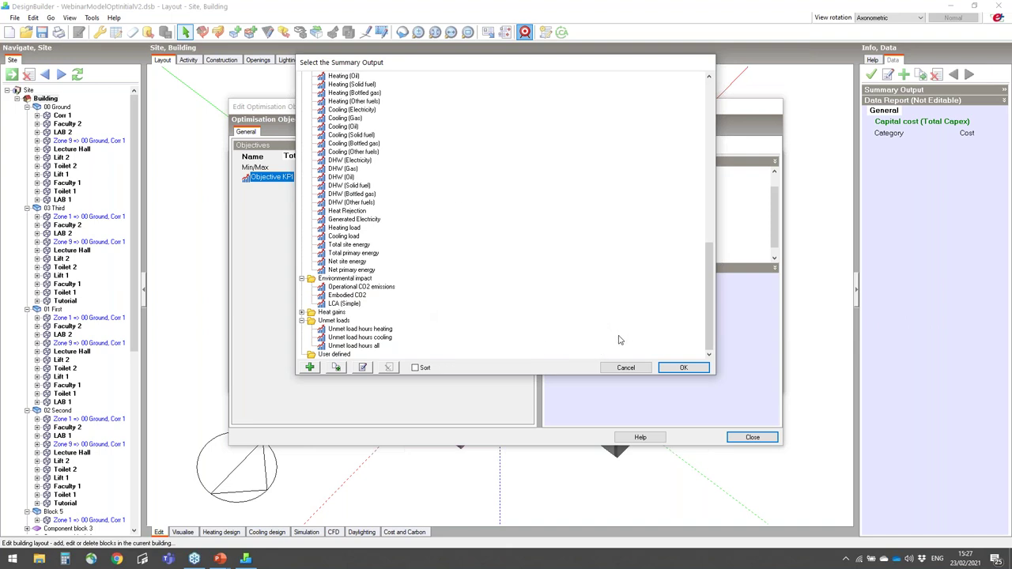
click(683, 370)
click(758, 436)
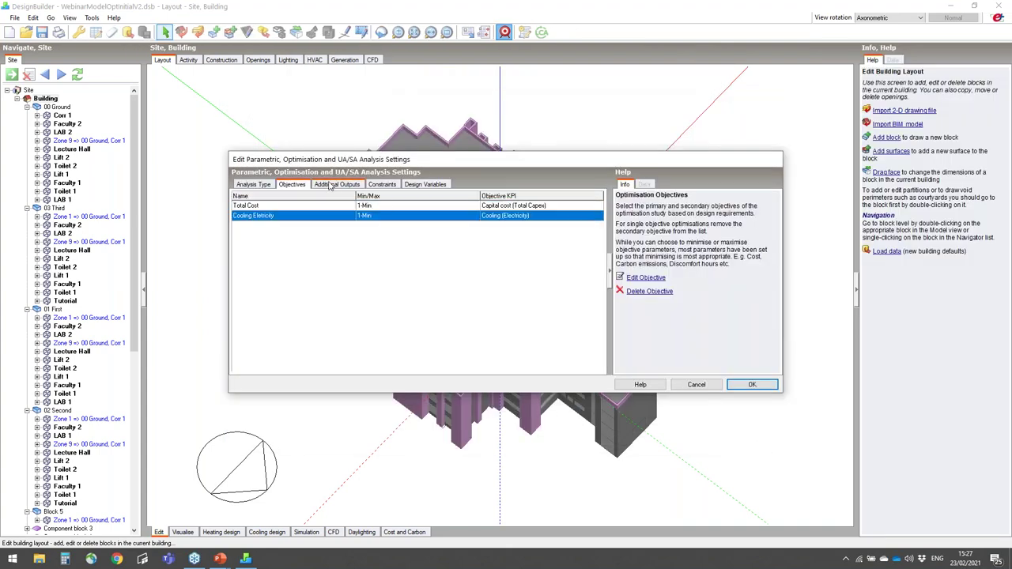
click(416, 185)
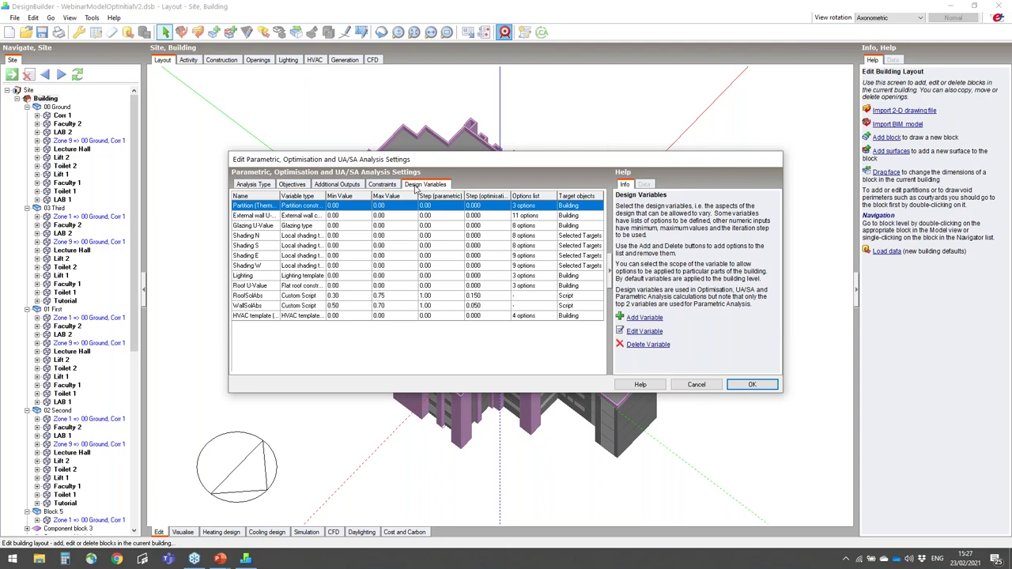
Step: Review the External wall U-Value options list, checking the 11 Walls constructions from _NoIns to _InsulMed25mm
click(269, 217)
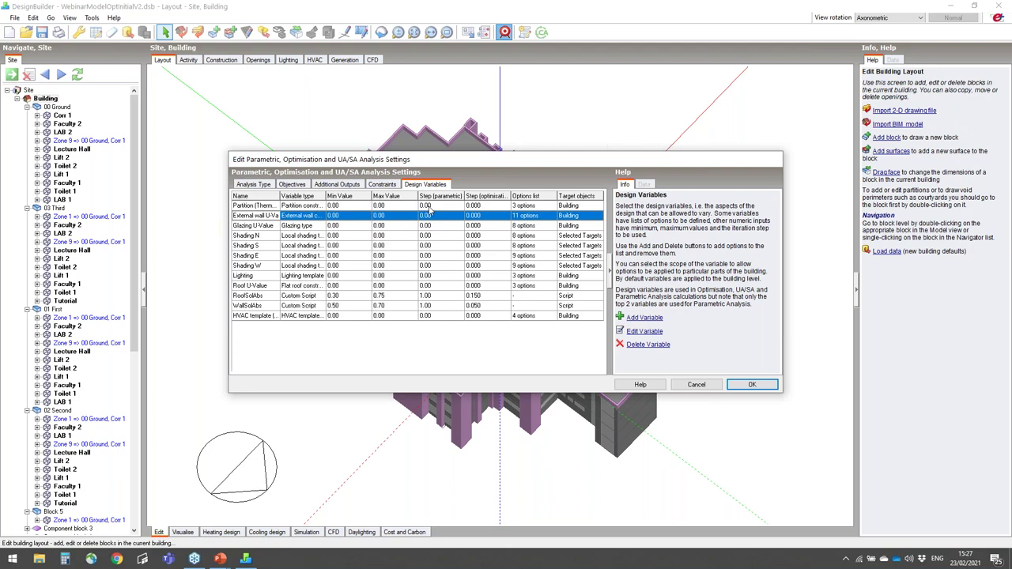
drag(783, 253, 902, 253)
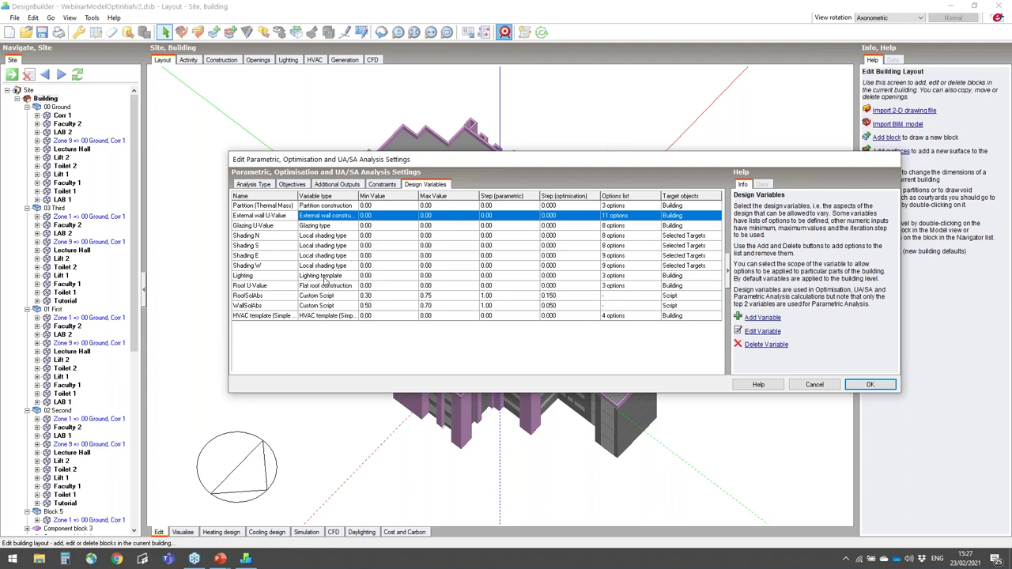
click(761, 332)
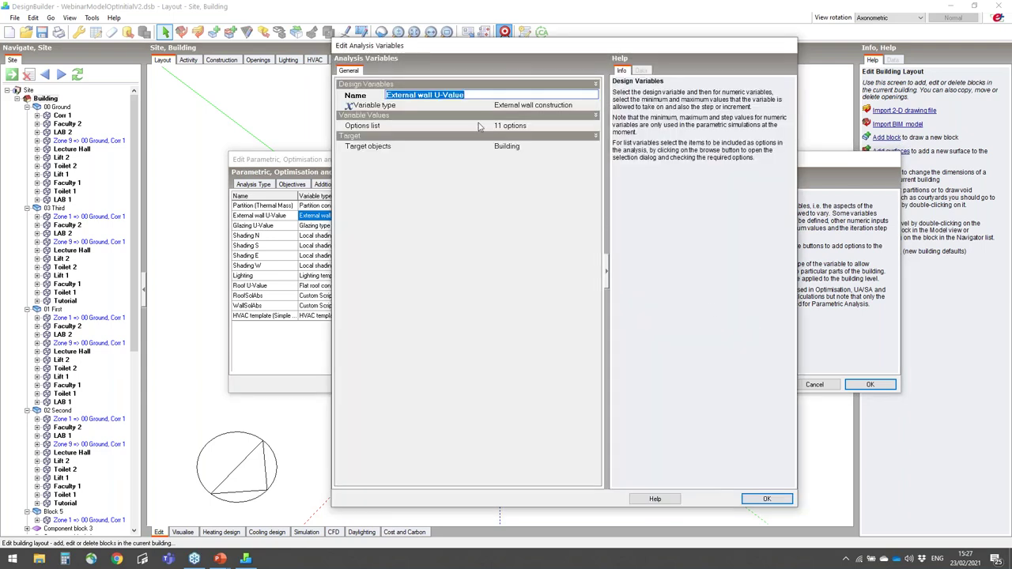
click(502, 127)
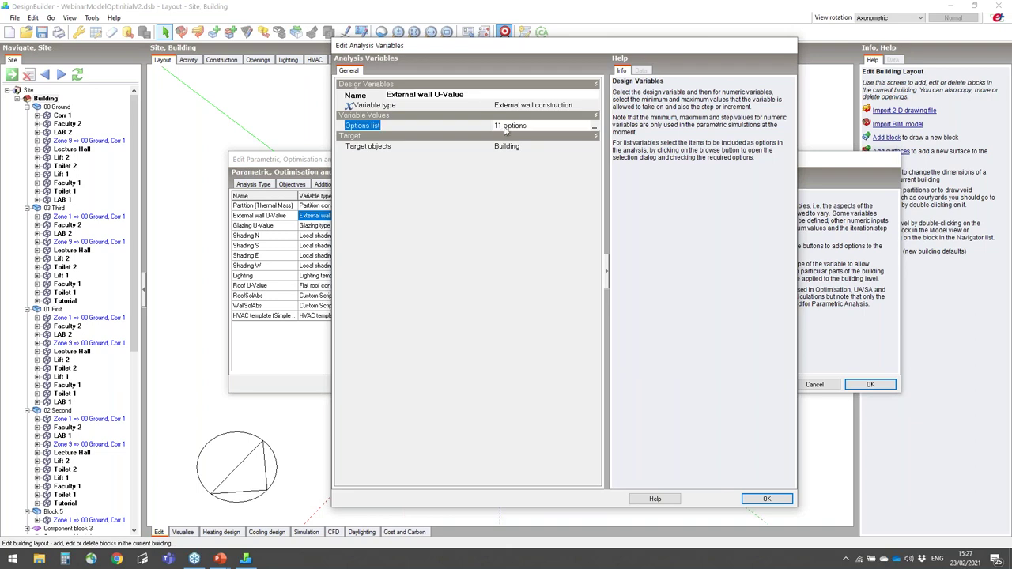
click(594, 128)
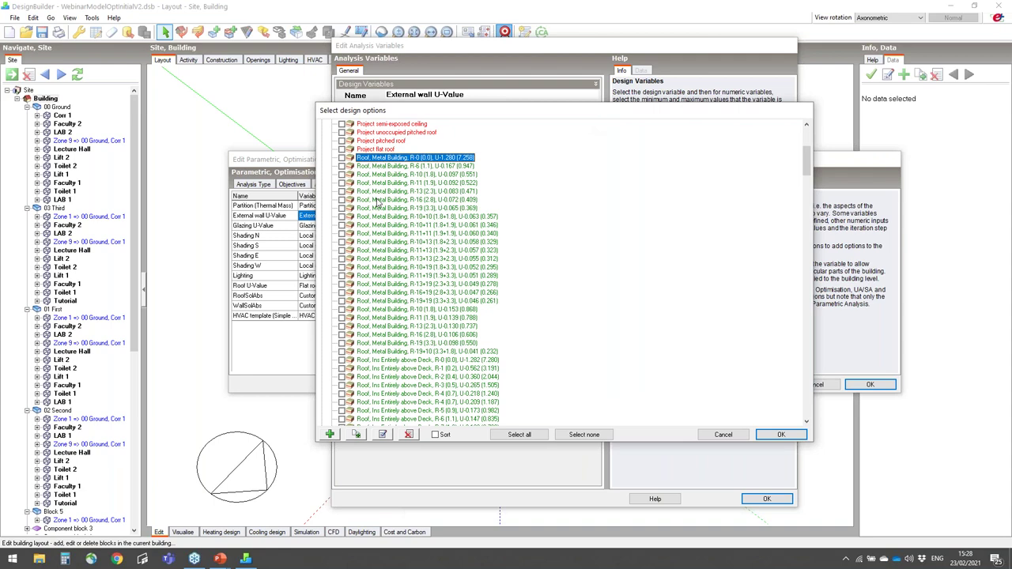
scroll(377, 204, up, 4)
click(322, 183)
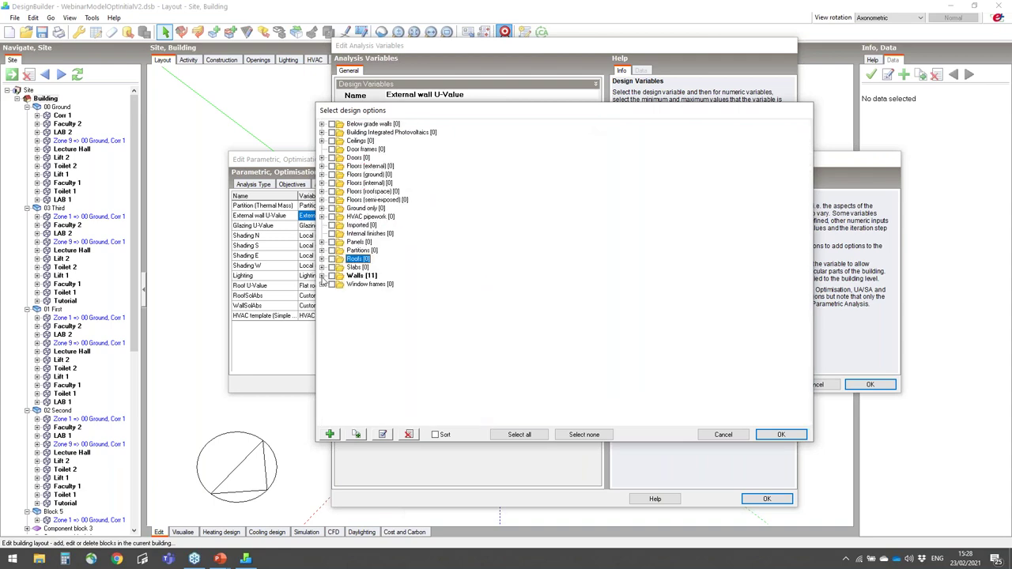
click(322, 282)
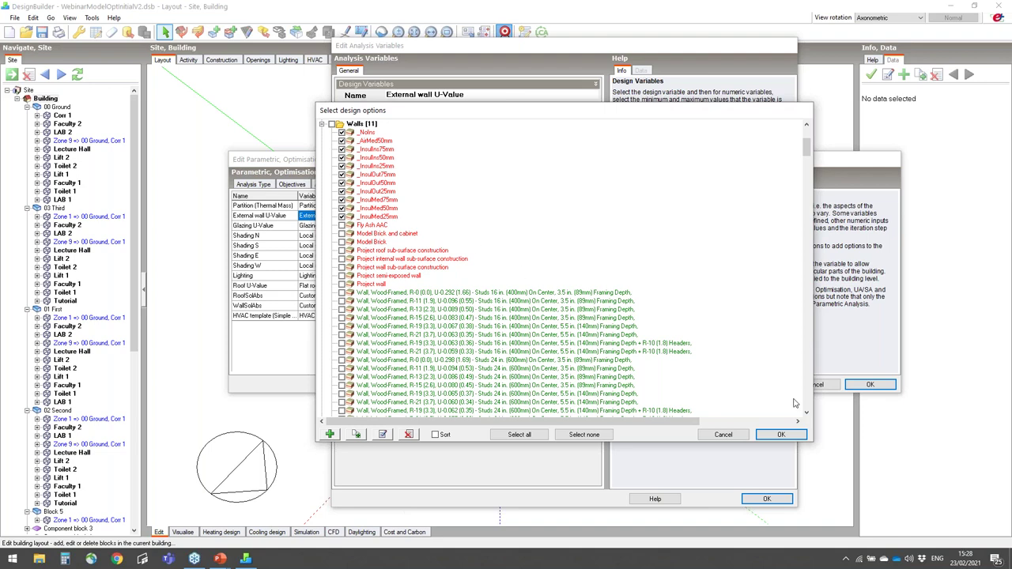
click(723, 435)
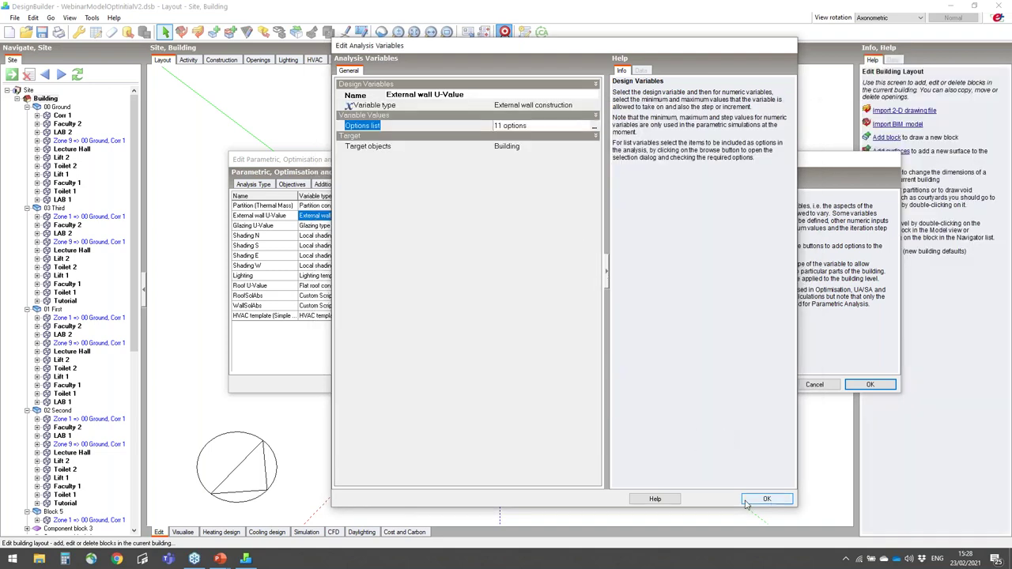
Step: Reopen the External wall U-Value variable, browse the Glazing/shading variable types, and close the editor
click(766, 499)
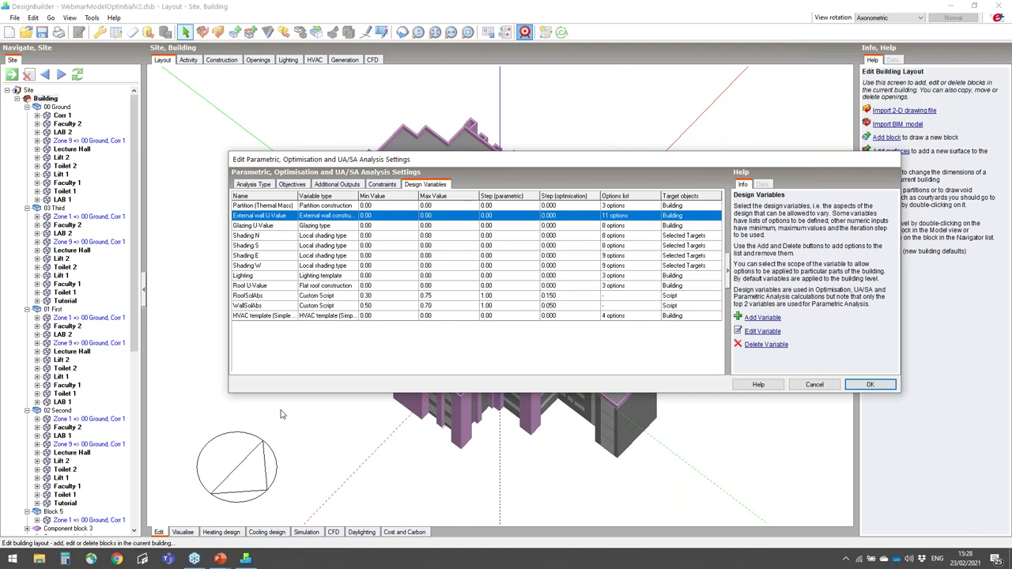
click(758, 334)
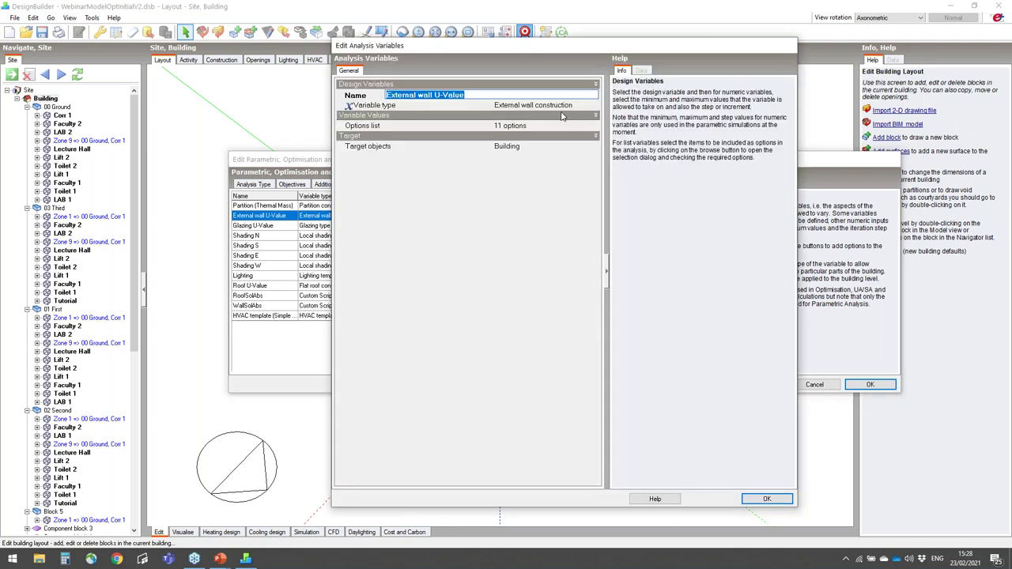
click(585, 109)
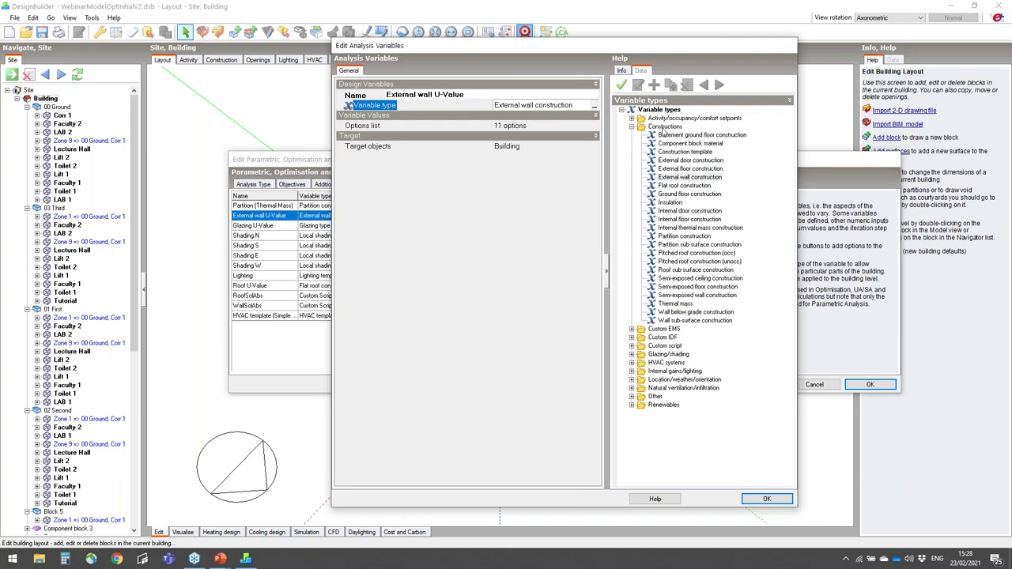
click(631, 355)
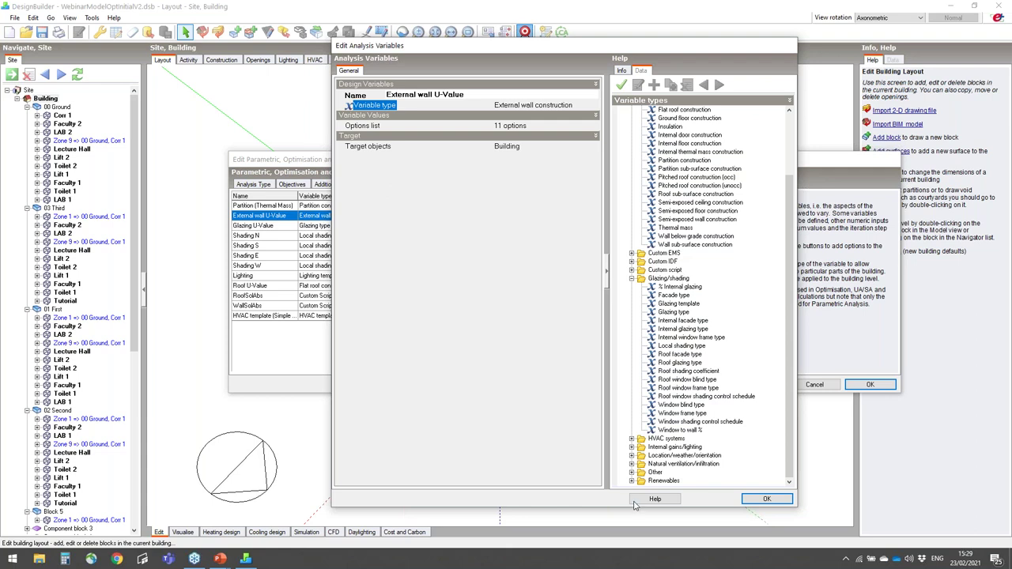
click(766, 499)
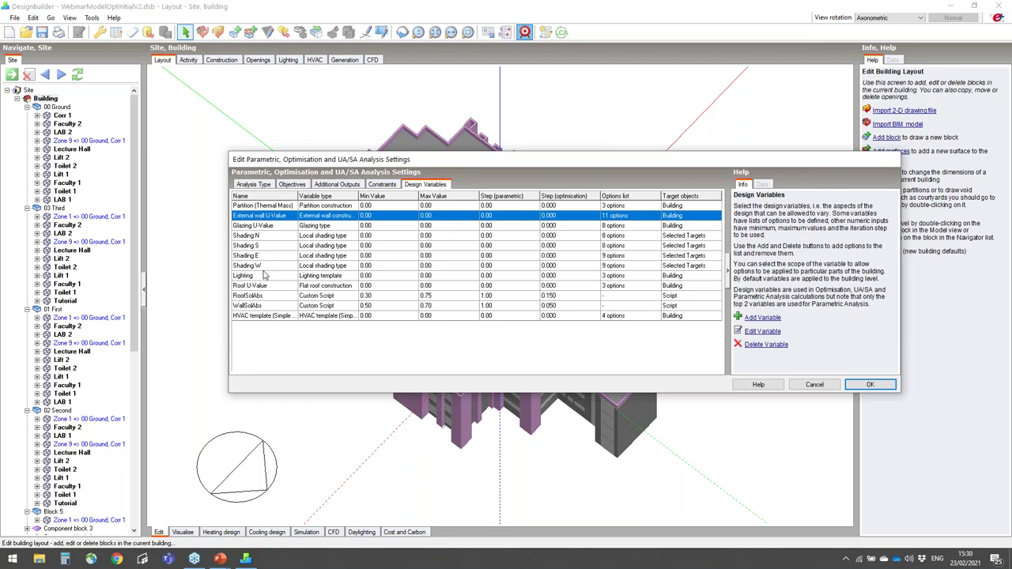
Step: Select Glazing U-Value, cancel the analysis settings, and switch to the PowerPoint slide show
click(681, 227)
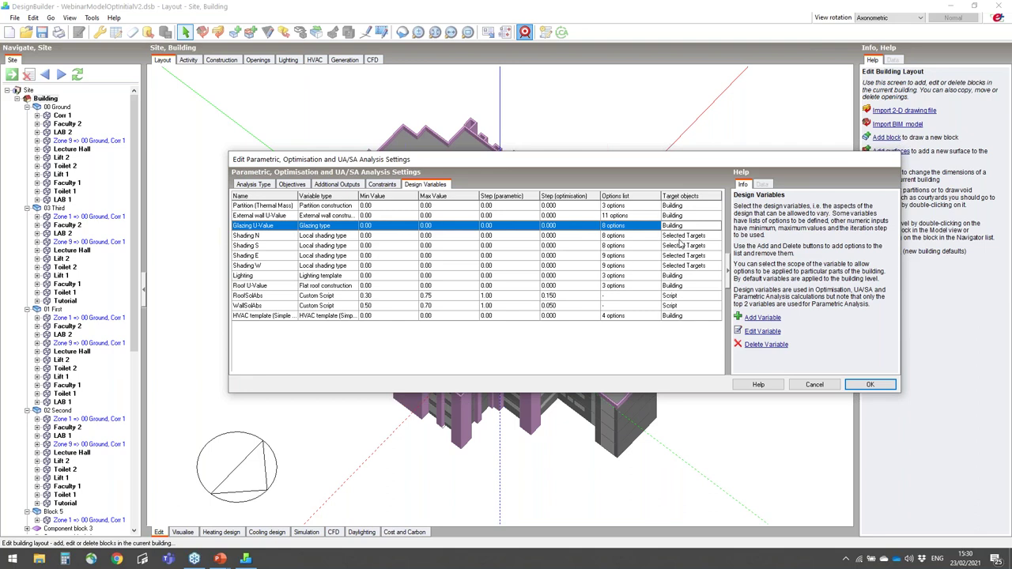
click(832, 385)
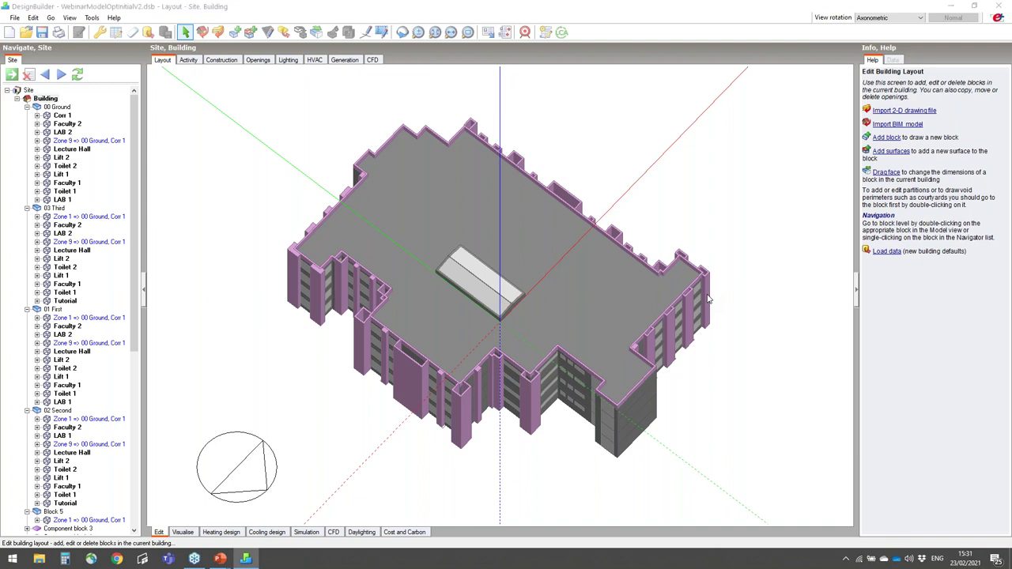
key(alt+Tab)
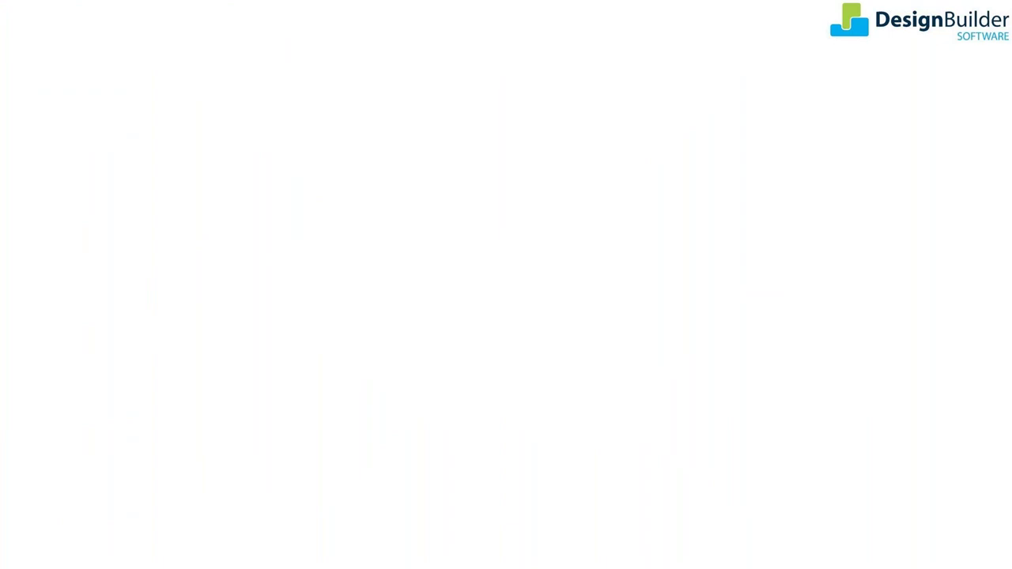